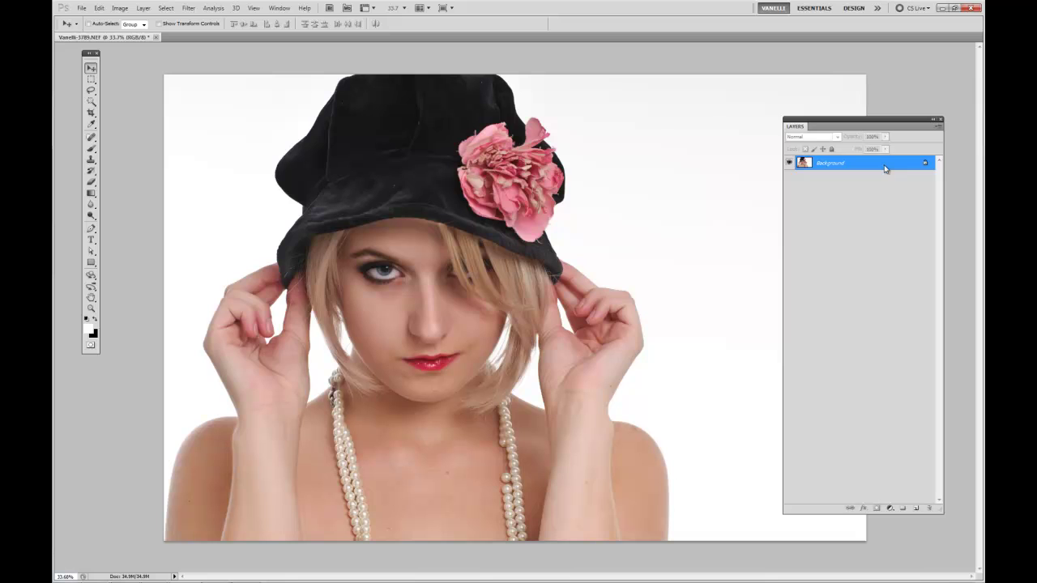
Step: Duplicate the Background layer, then lasso the pearls below the gap in the right strand and copy them to a new layer
key(ctrl+j)
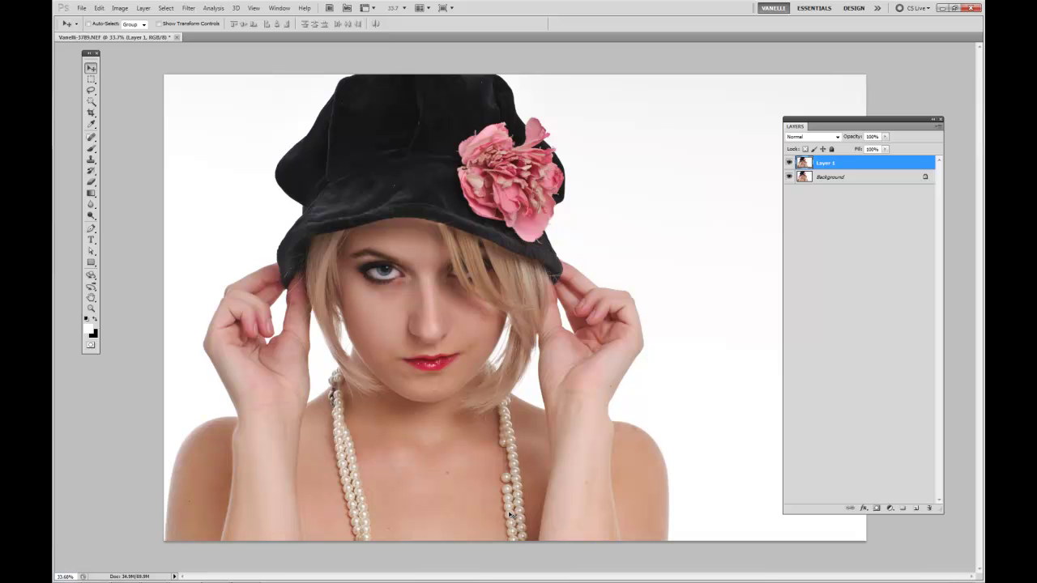
click(91, 308)
drag(499, 511, 547, 522)
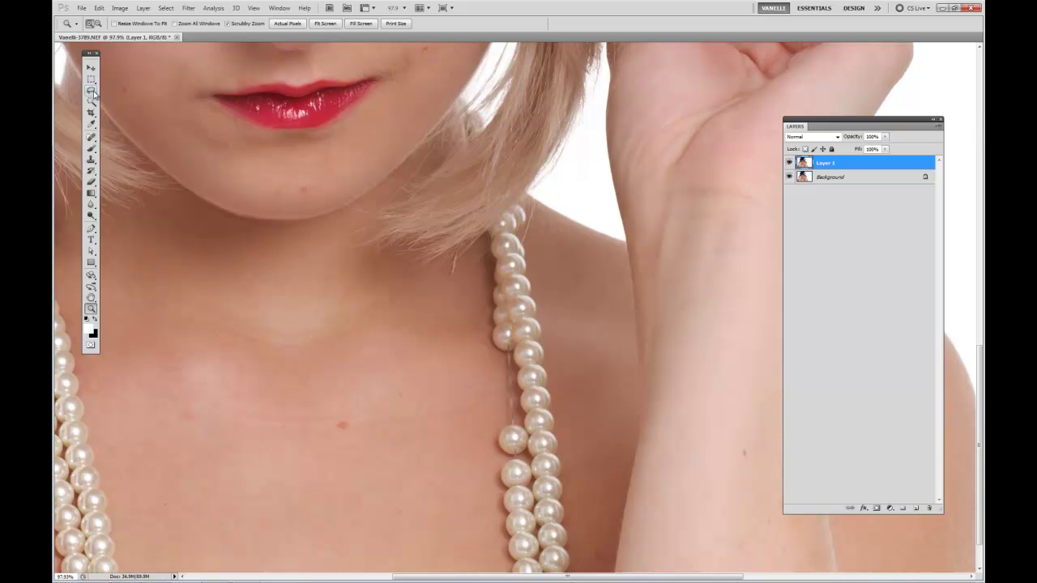
click(91, 91)
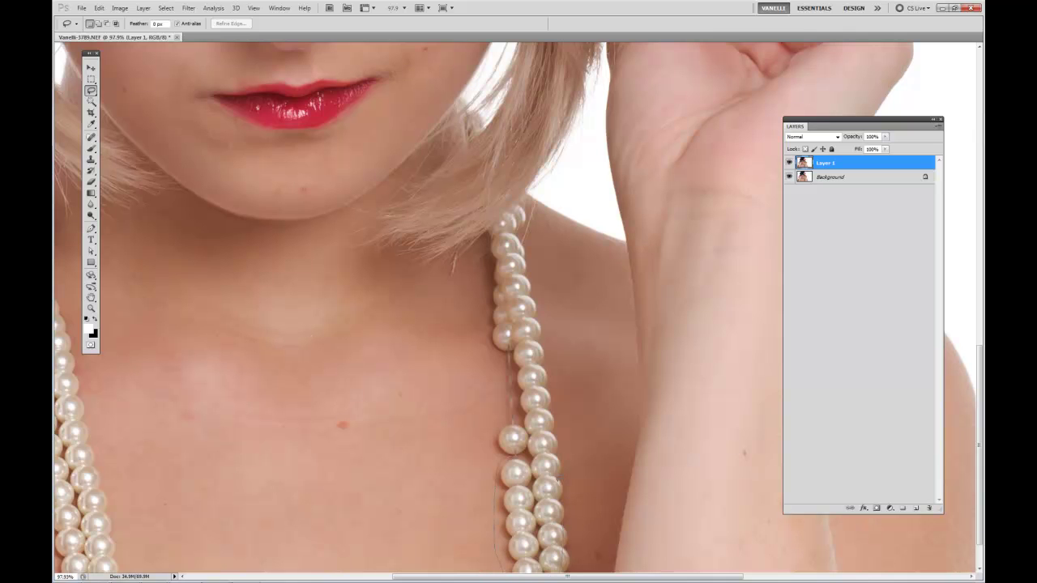
drag(497, 474, 508, 458)
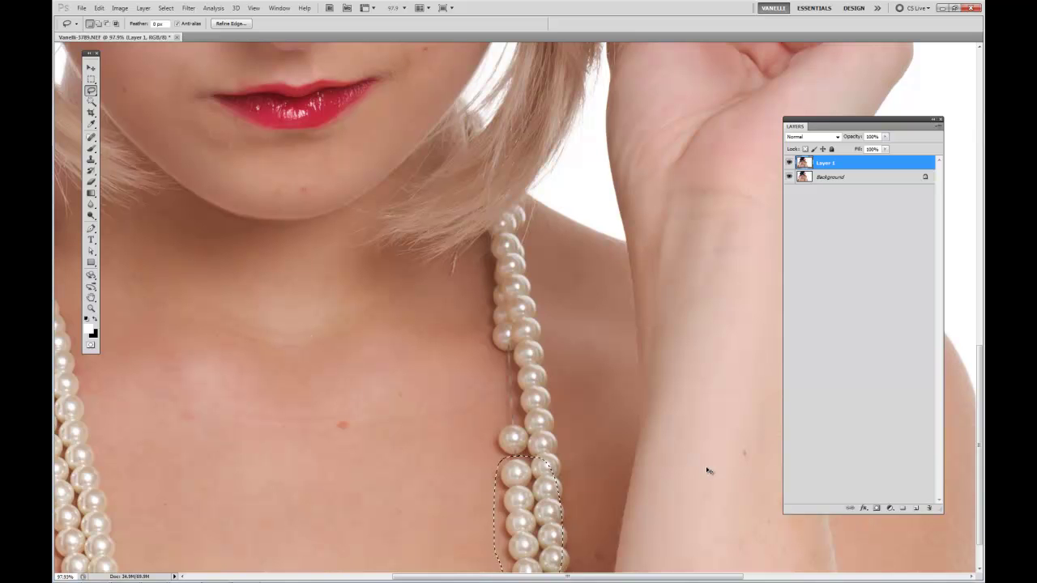
key(ctrl+j)
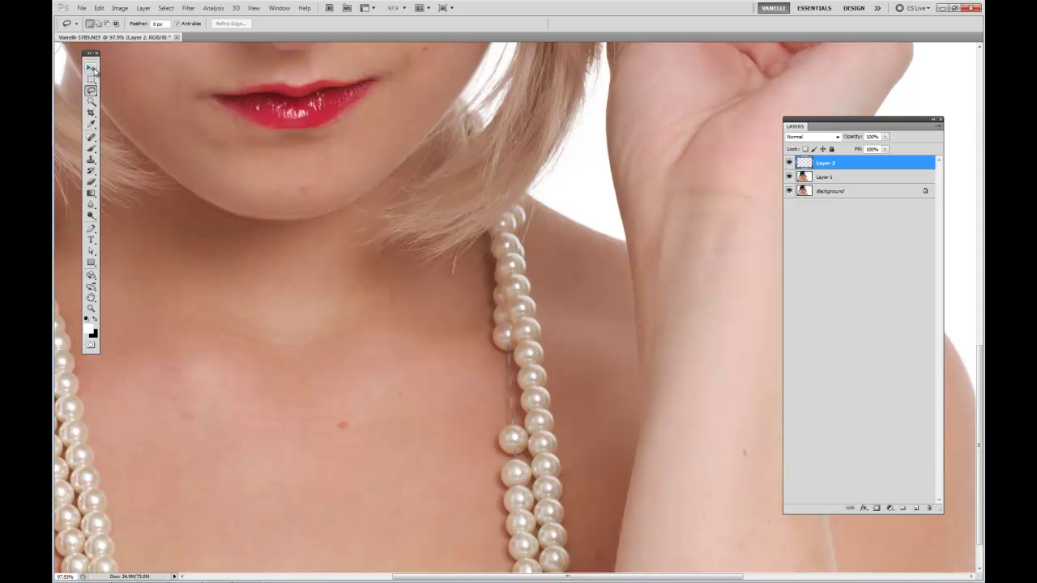
Step: Move the copied pearls up over the gap in the right strand and hide them with a black layer mask
click(92, 68)
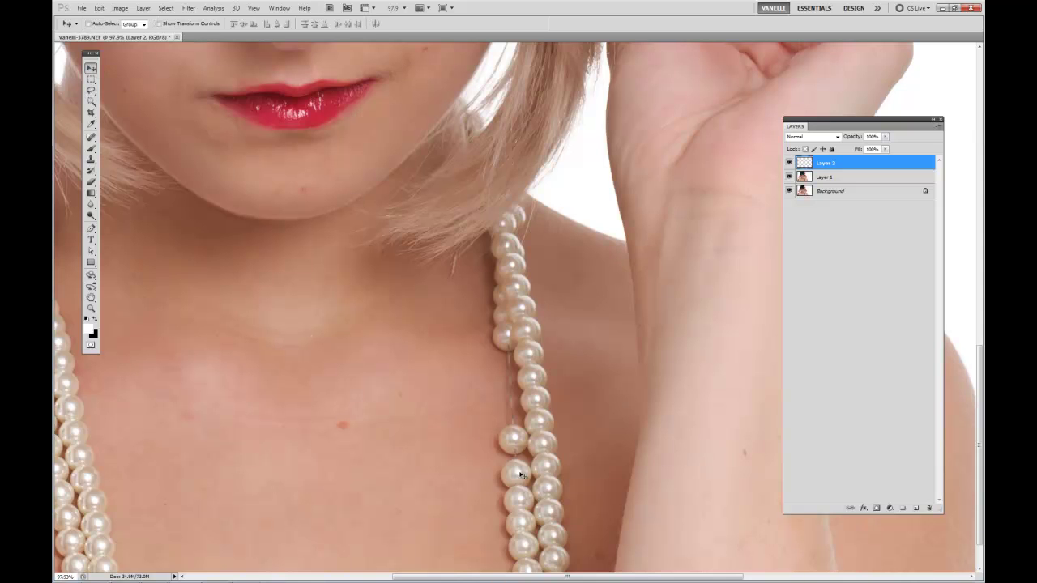
drag(521, 522, 510, 412)
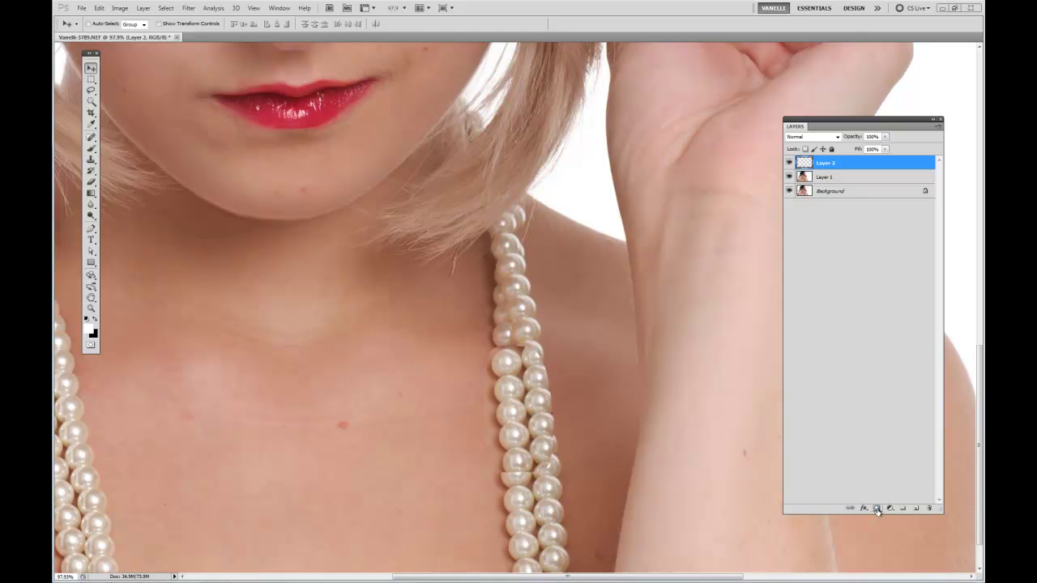
alt+click(877, 508)
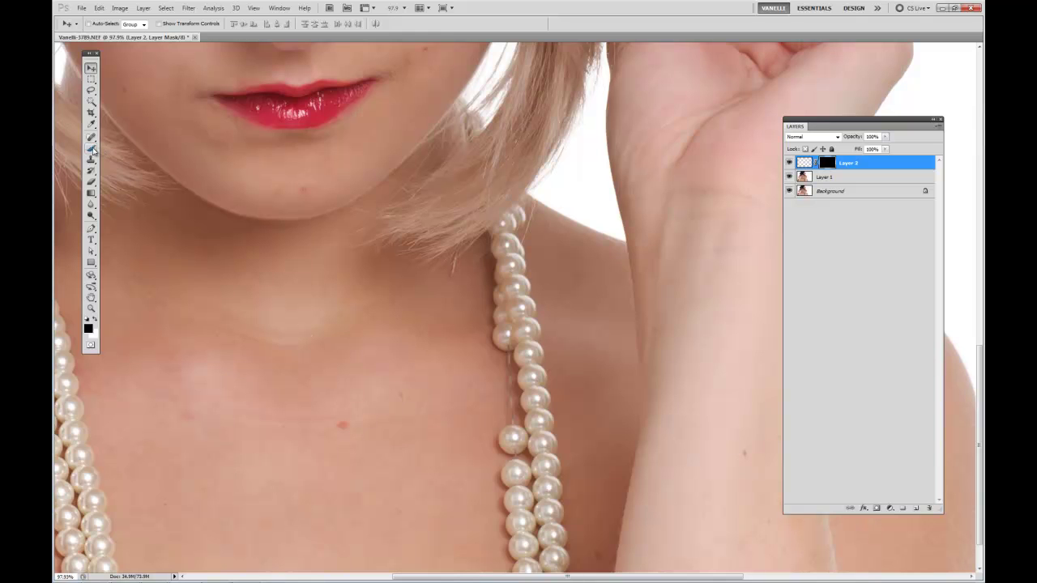
Step: Brush white on the mask to reveal the copied pearls across the gap, and clean up the topmost one's edges with black
click(93, 150)
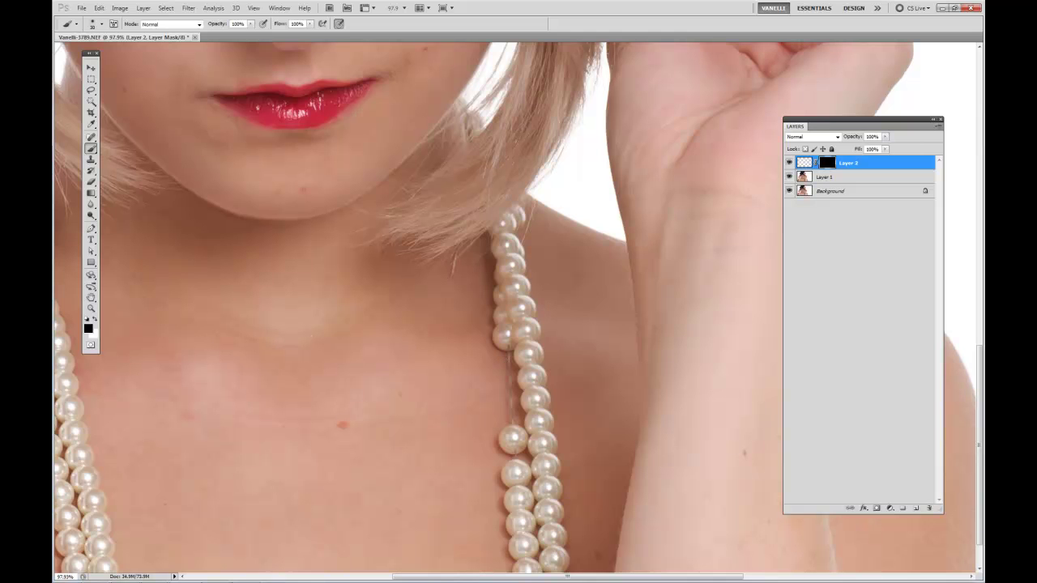
click(95, 321)
mouse_move(508, 357)
mouse_down()
mouse_move(507, 402)
mouse_move(522, 416)
mouse_move(500, 422)
mouse_move(519, 421)
mouse_move(499, 396)
mouse_up()
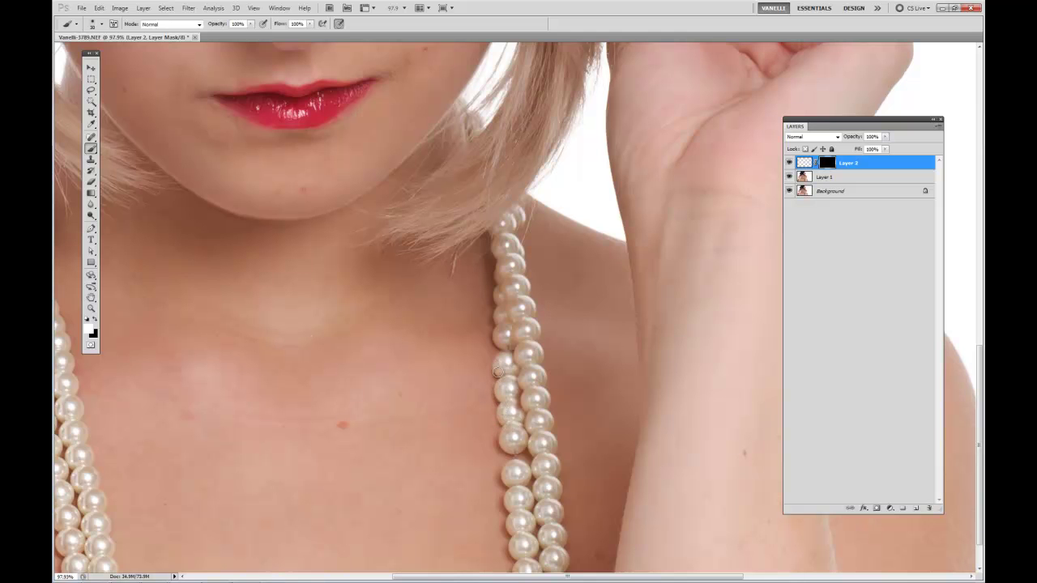
mouse_move(501, 384)
mouse_down()
mouse_move(509, 347)
mouse_move(511, 366)
mouse_up()
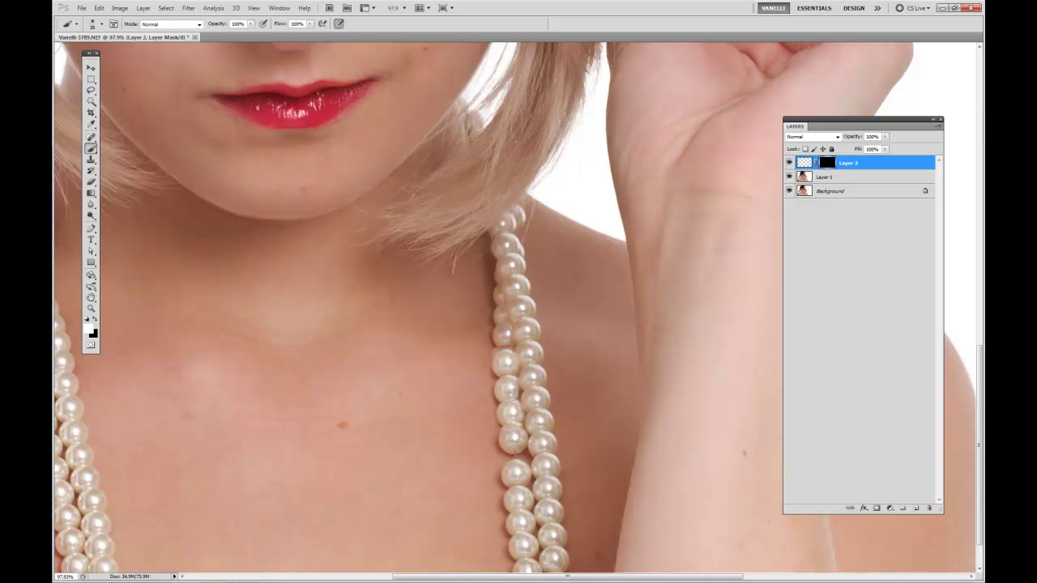
mouse_move(512, 410)
mouse_down()
mouse_move(506, 382)
mouse_move(512, 425)
mouse_move(514, 415)
mouse_up()
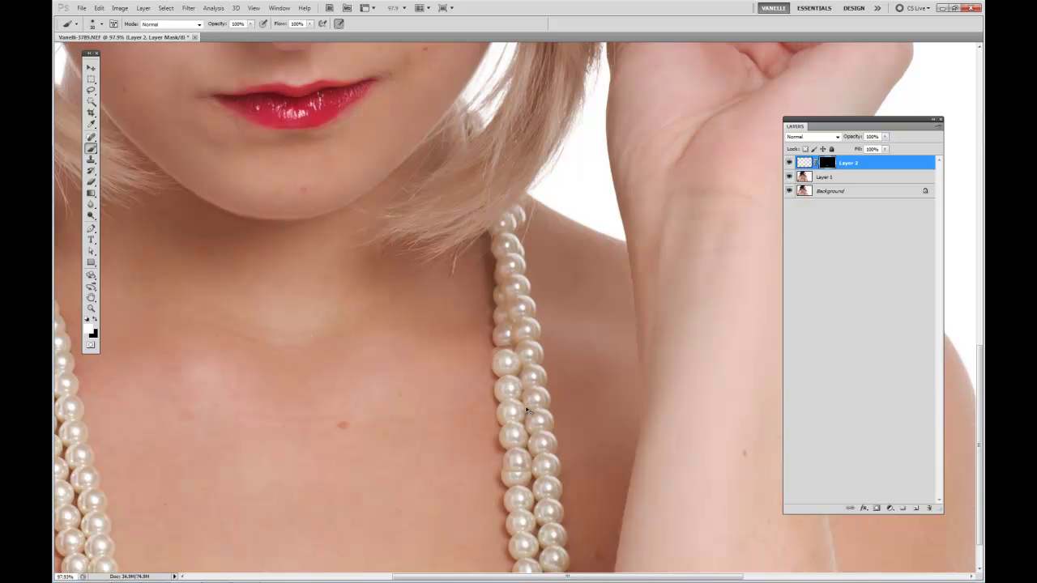
drag(522, 386, 554, 390)
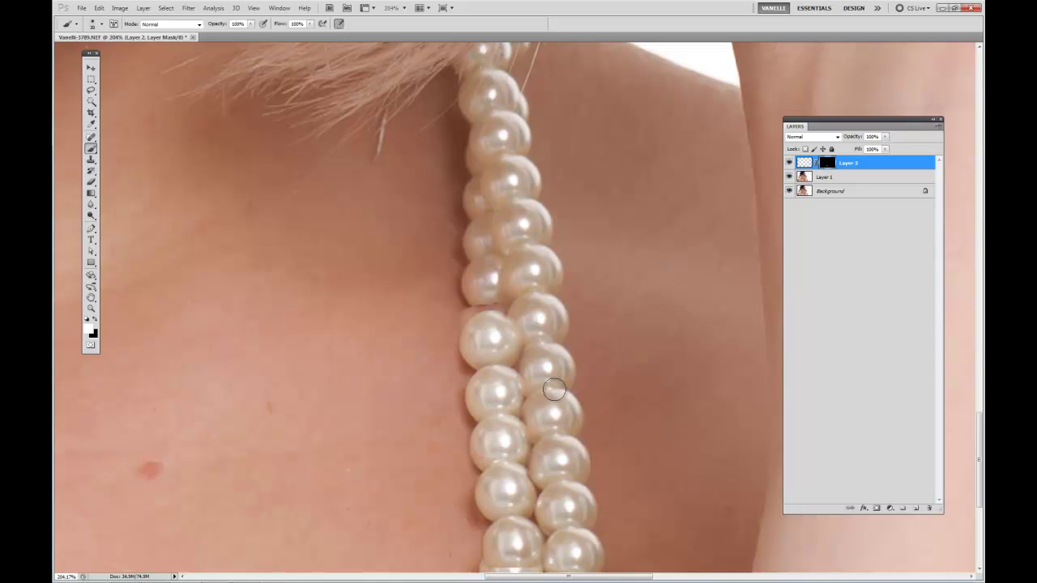
key(x)
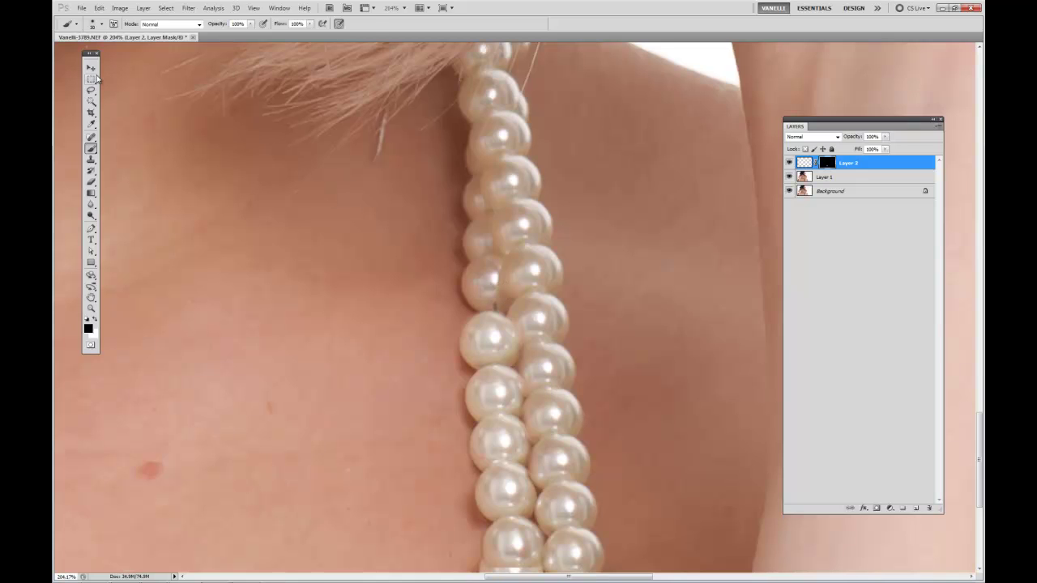
Step: Nudge the copied pearls up against the pearl above, and repaint the mask in black and white around the lower pearls
click(91, 68)
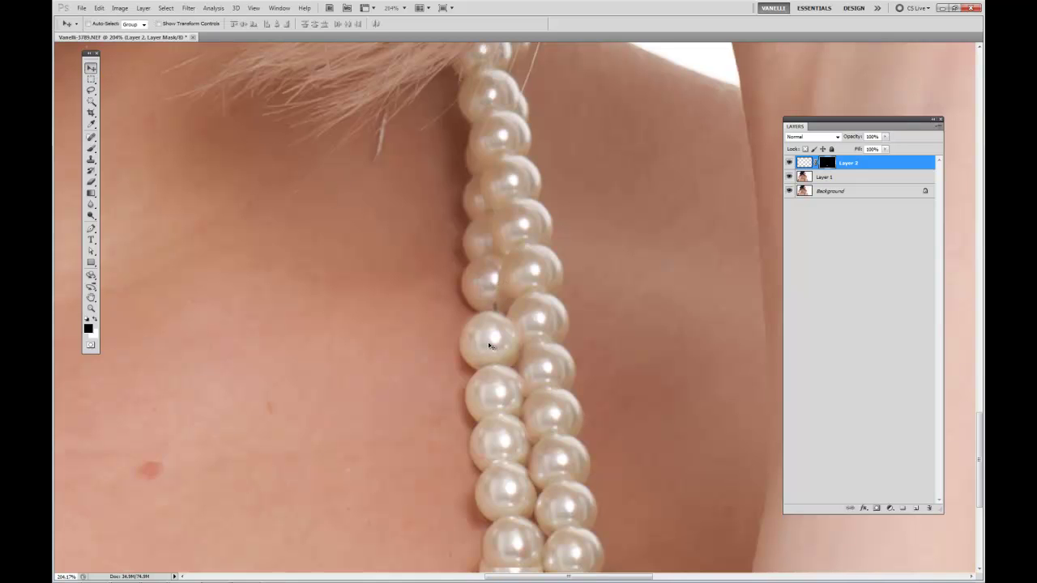
drag(488, 341, 489, 335)
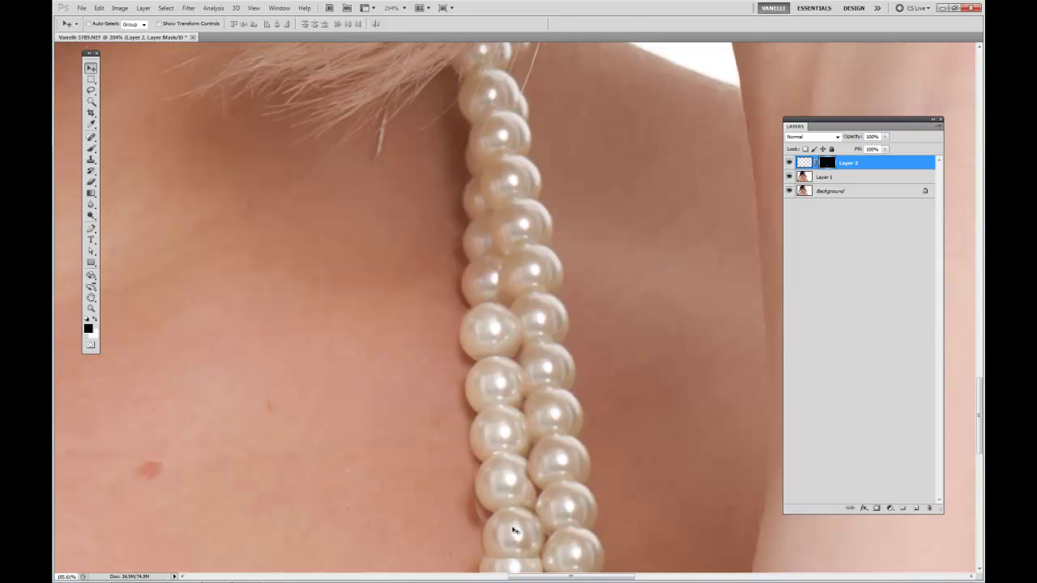
scroll(513, 530, down, 1)
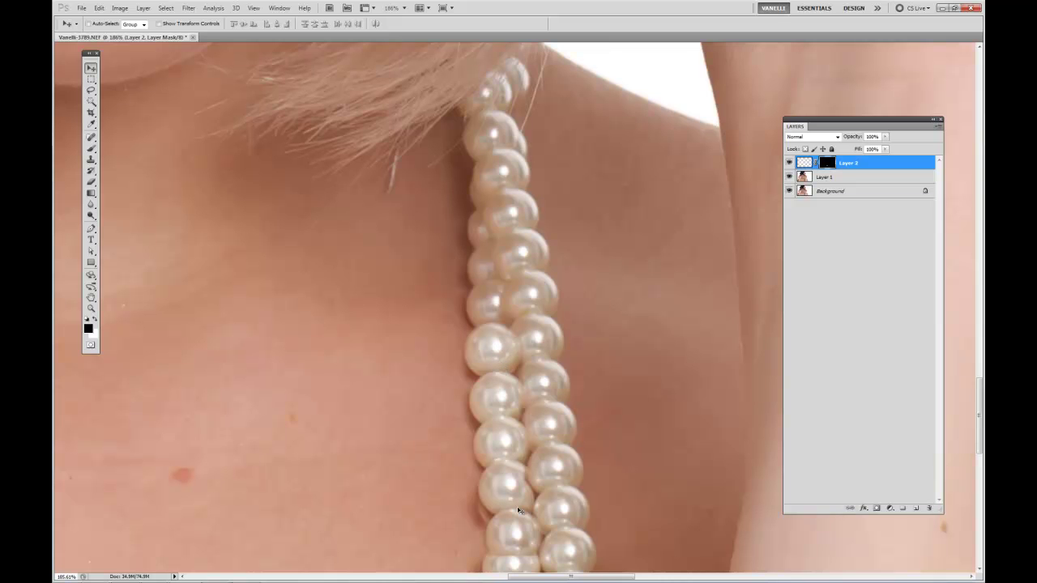
drag(514, 533, 491, 446)
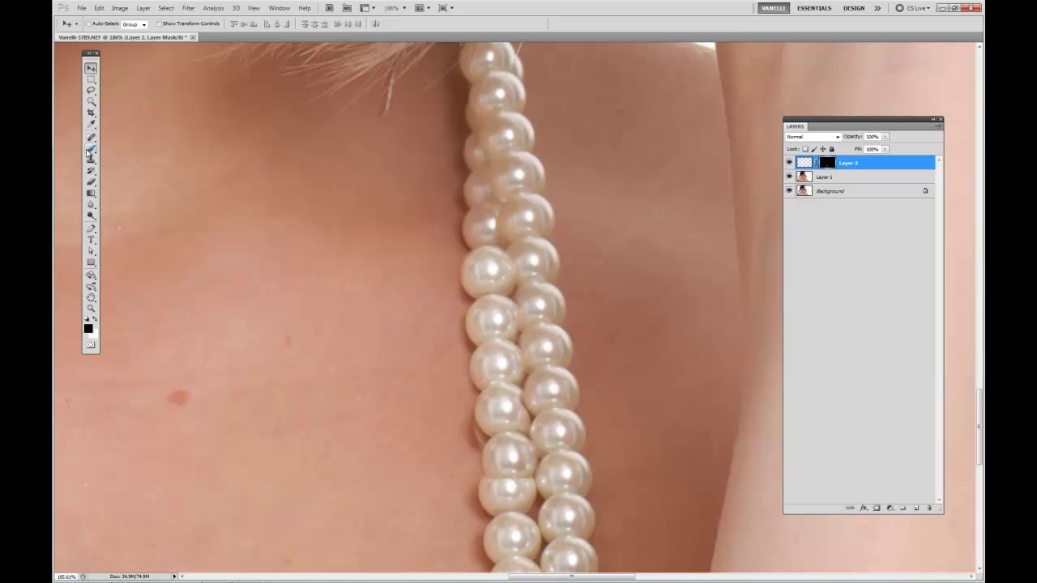
click(90, 150)
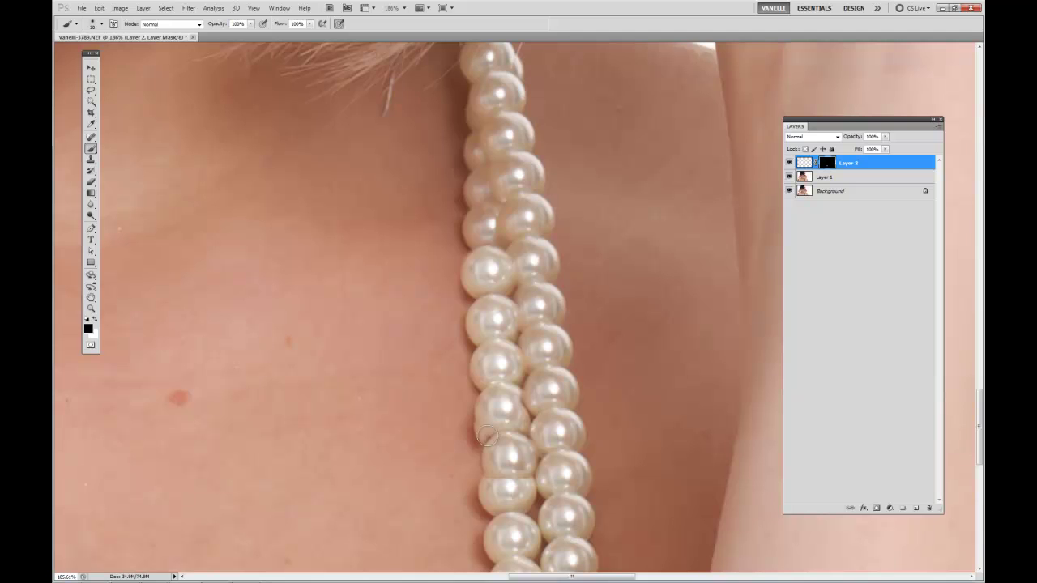
mouse_move(490, 413)
mouse_down()
mouse_move(490, 392)
mouse_move(513, 389)
mouse_up()
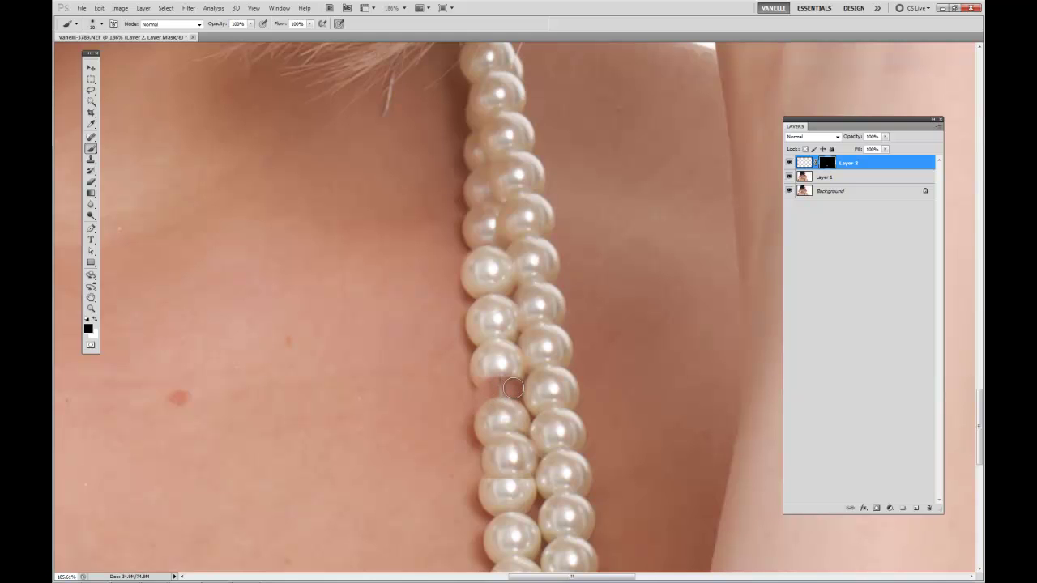
key(x)
mouse_move(528, 377)
mouse_down()
mouse_move(527, 405)
mouse_move(512, 383)
mouse_move(488, 390)
mouse_move(481, 407)
mouse_move(512, 399)
mouse_move(516, 429)
mouse_move(502, 408)
mouse_move(489, 426)
mouse_move(519, 425)
mouse_move(508, 432)
mouse_move(516, 418)
mouse_move(495, 429)
mouse_move(504, 439)
mouse_move(484, 424)
mouse_move(496, 443)
mouse_move(516, 445)
mouse_move(491, 441)
mouse_move(482, 428)
mouse_move(501, 408)
mouse_move(487, 419)
mouse_move(522, 413)
mouse_move(488, 462)
mouse_move(497, 424)
mouse_move(484, 460)
mouse_move(508, 477)
mouse_up()
key(x)
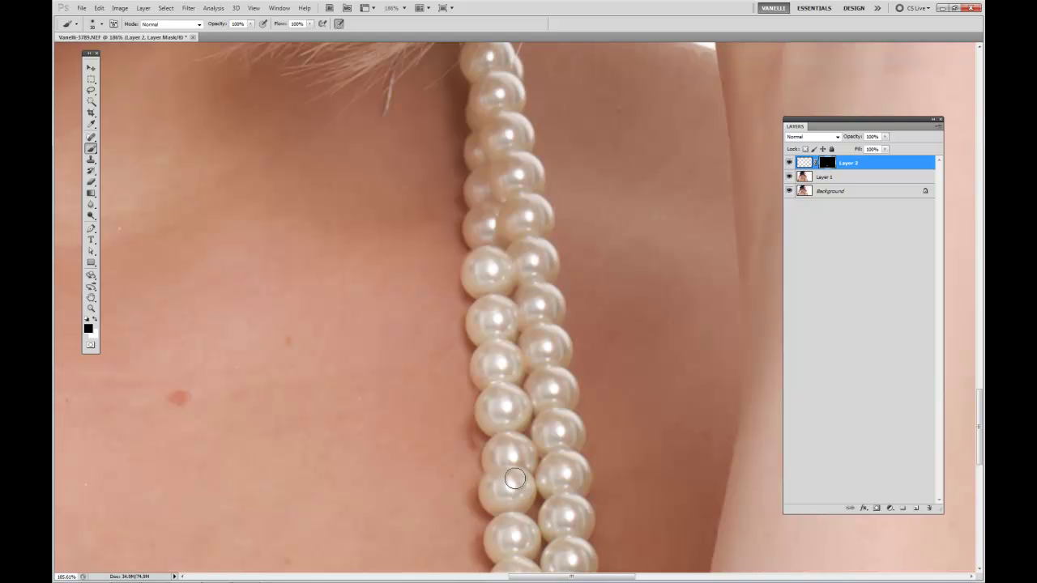
Step: Refine the mask where the lowest copied pearl meets the original strand, and blend away the leftover edge beside the pearls
key(ctrl+i)
key(ctrl+i)
key(ctrl+i)
key(ctrl+i)
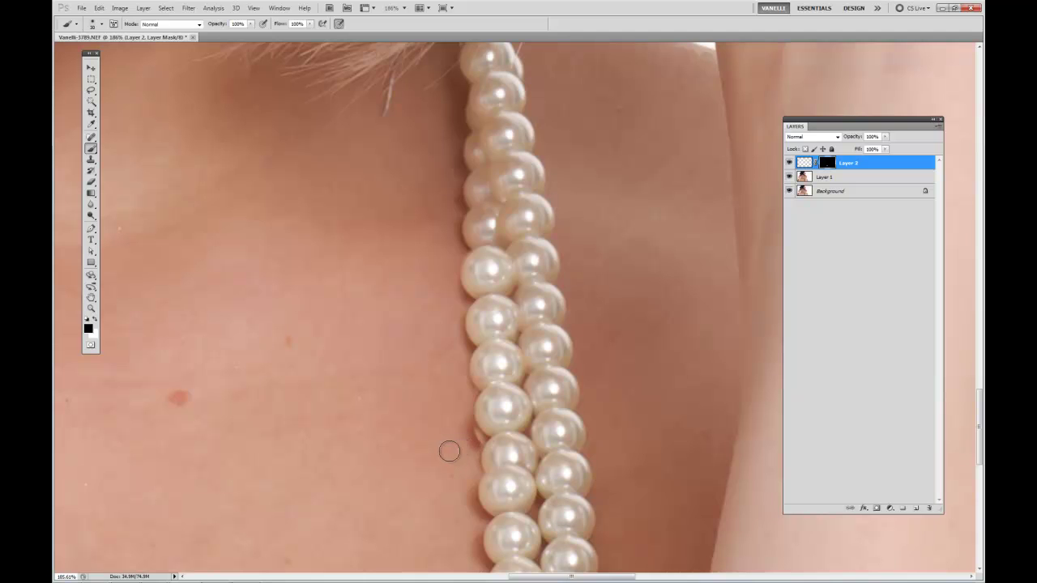
key(x)
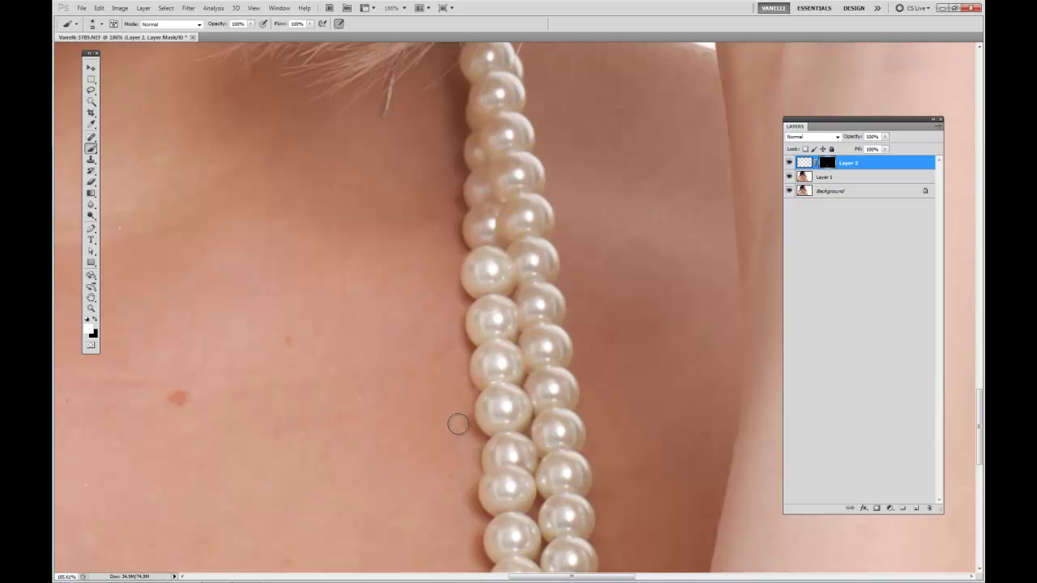
key(x)
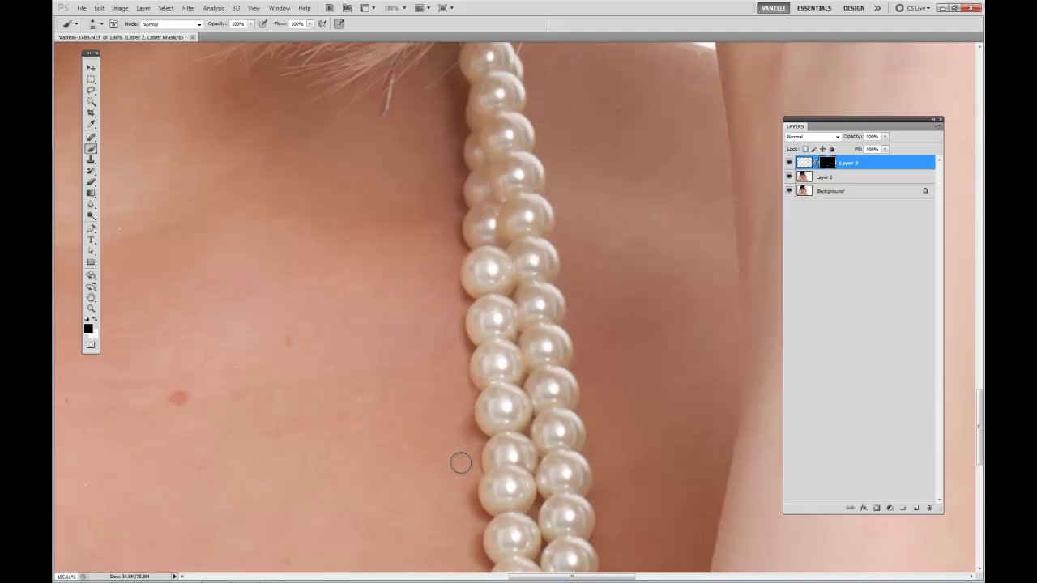
key(x)
key(x)
key(ctrl+i)
Step: Compare the right strand with and without the repair by hiding and showing the masked pearl layer
scroll(537, 399, down, 5)
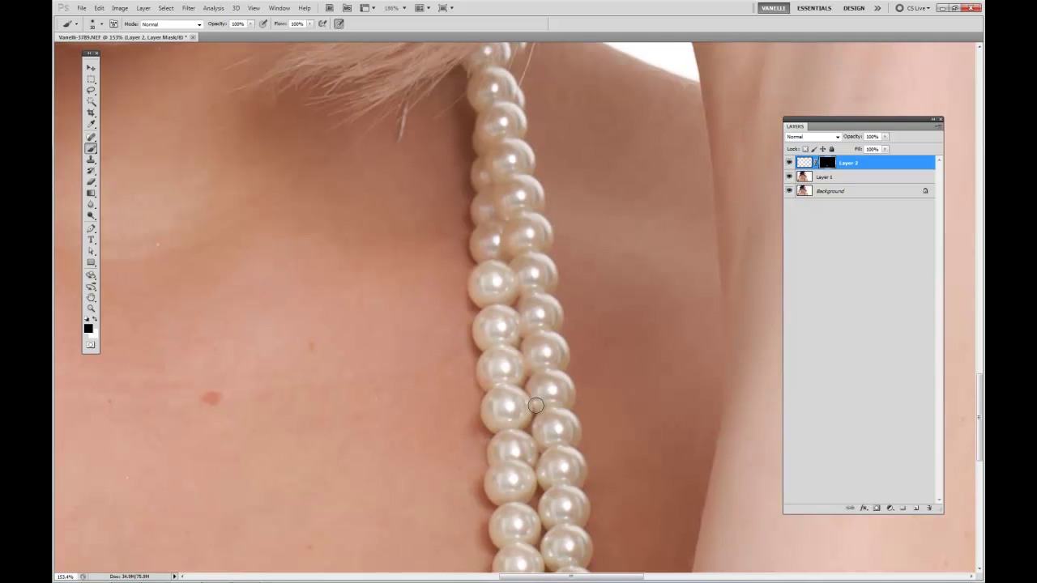
scroll(535, 405, down, 3)
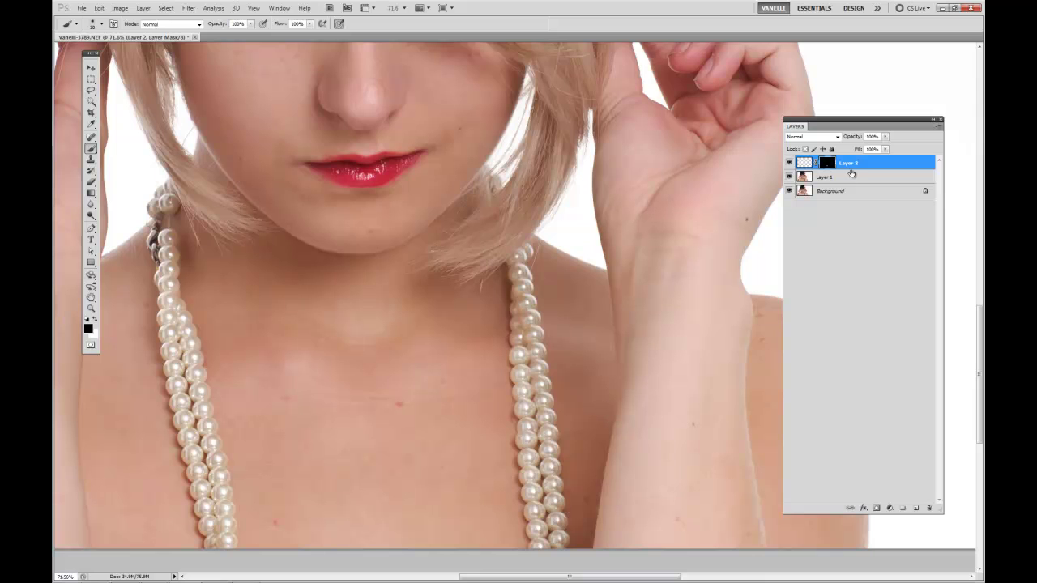
click(790, 164)
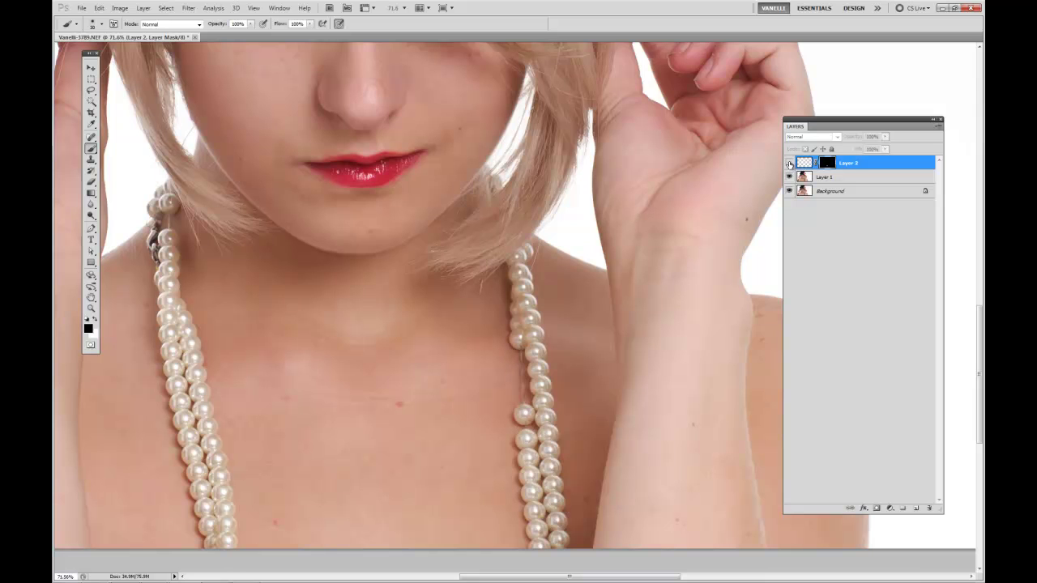
click(790, 164)
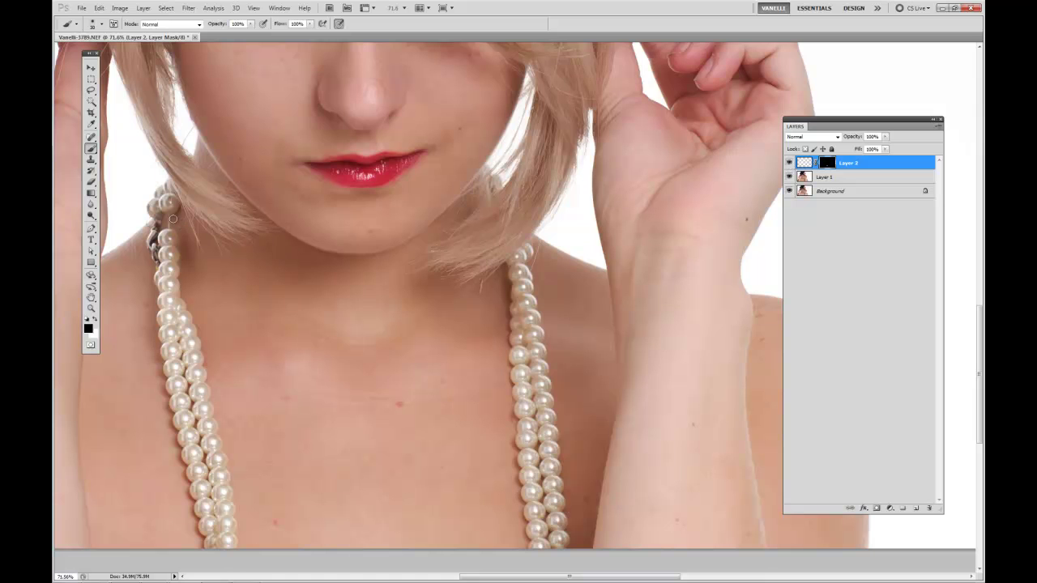
Step: Copy the lassoed four pearls below the left strand's gap from Layer 1 to a new layer and move them up over the gap
scroll(172, 219, up, 5)
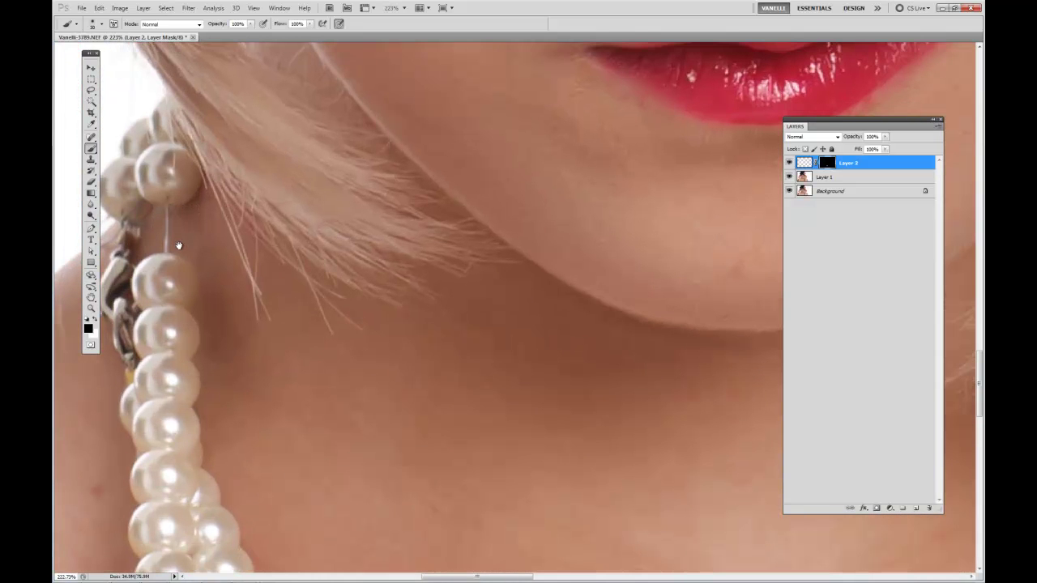
drag(180, 245, 393, 247)
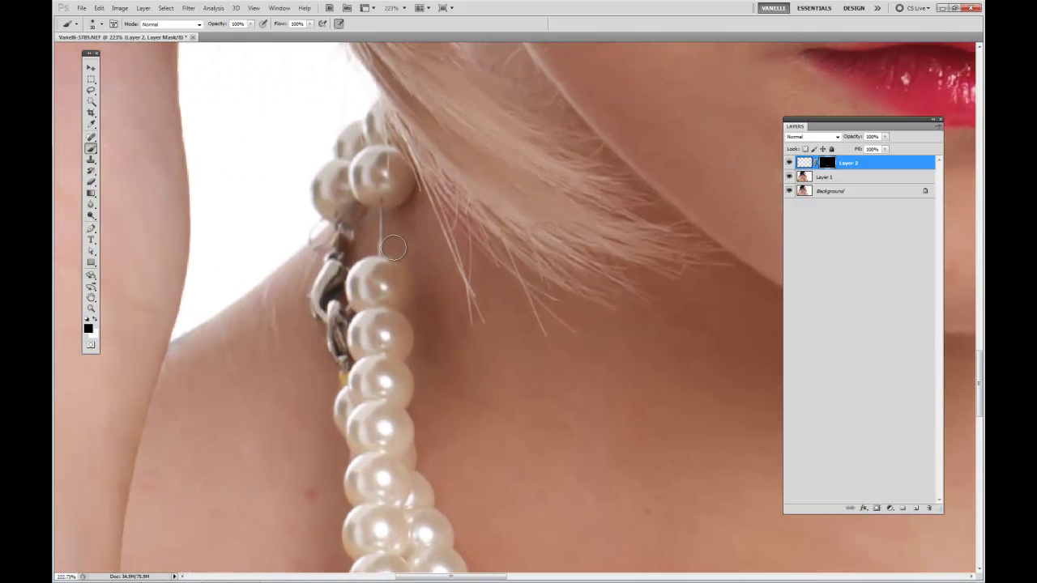
click(840, 178)
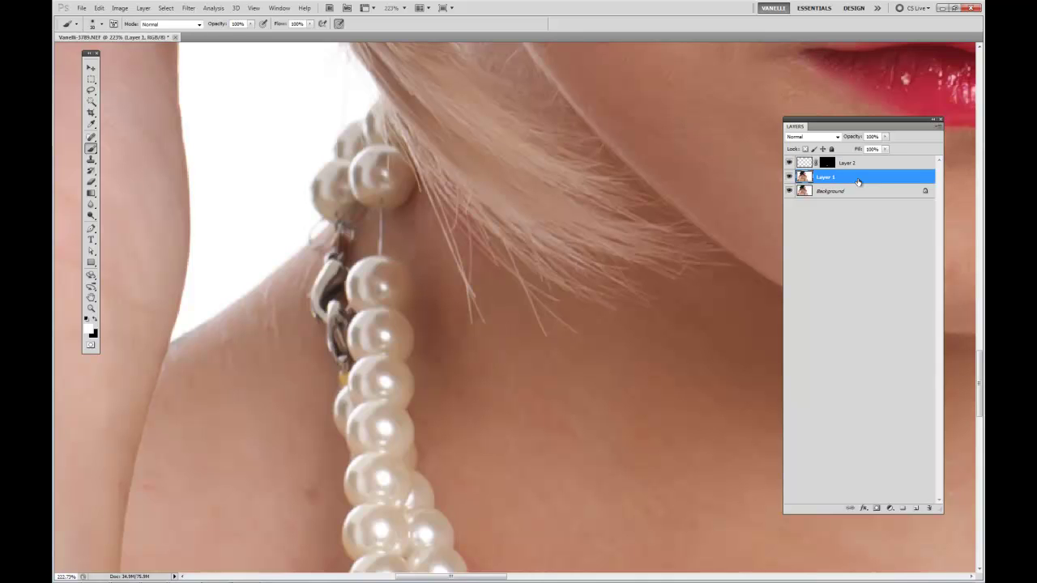
click(92, 92)
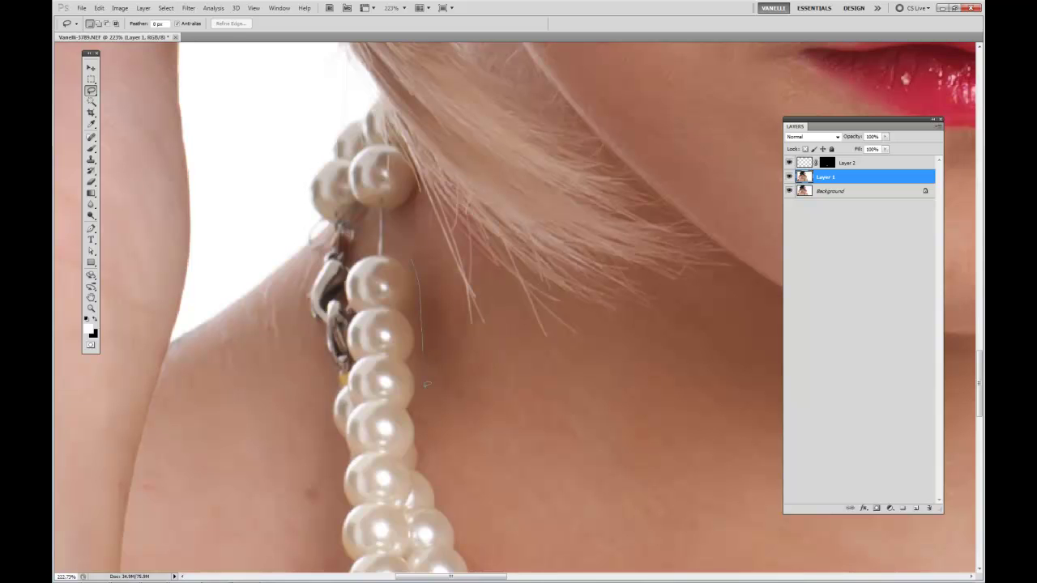
drag(405, 460, 359, 454)
drag(406, 245, 409, 248)
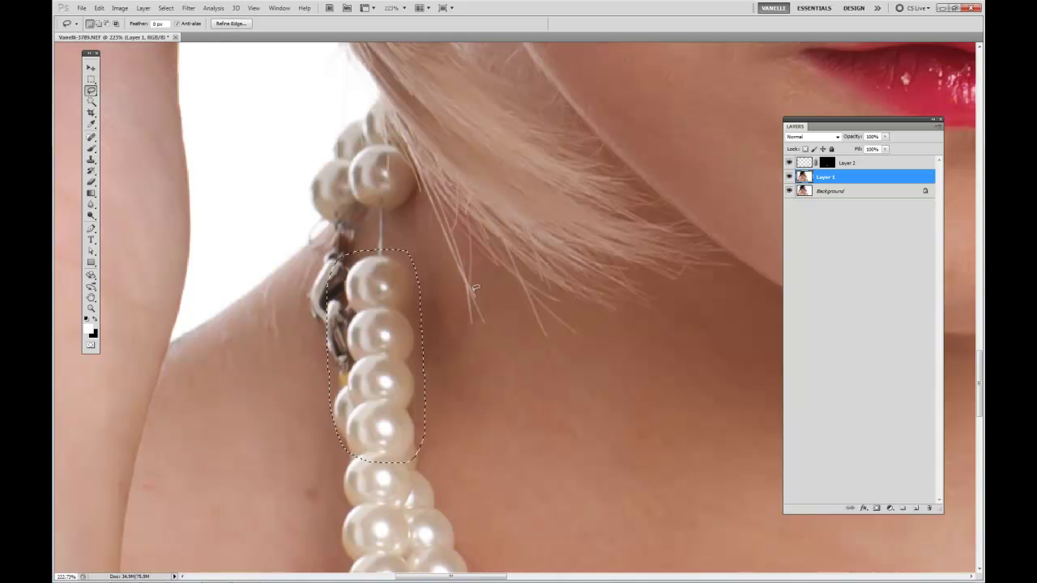
key(ctrl+j)
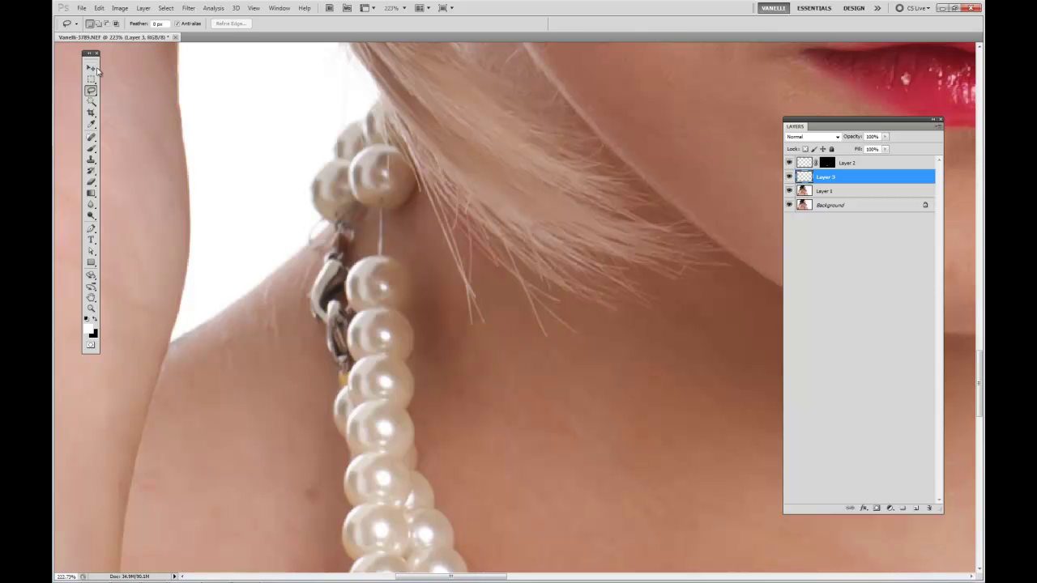
click(92, 69)
drag(377, 327, 378, 272)
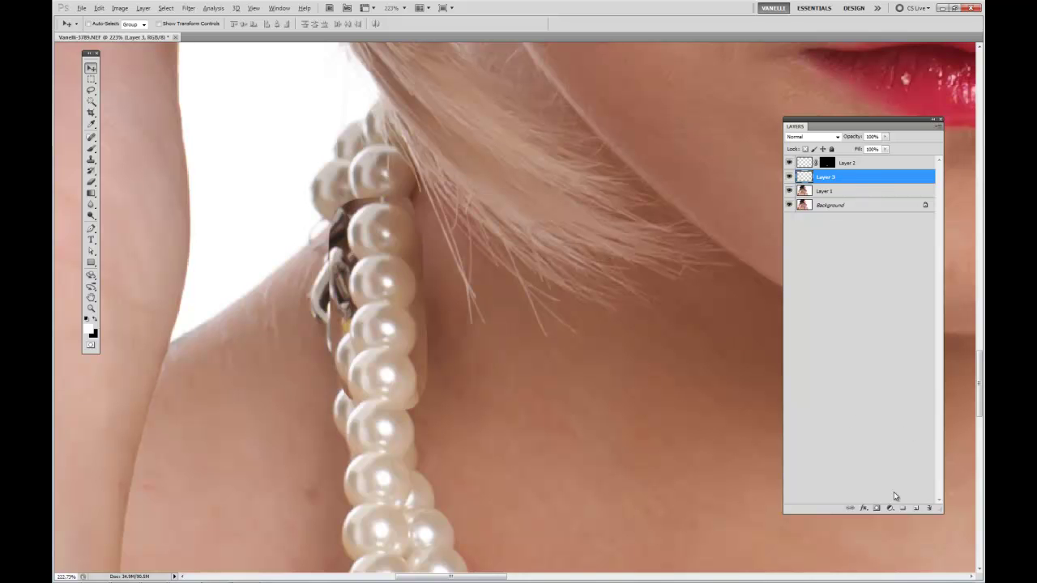
Step: Add a black mask to Layer 3 and paint it white over the left strand's gap to reveal one copied pearl
alt+click(876, 509)
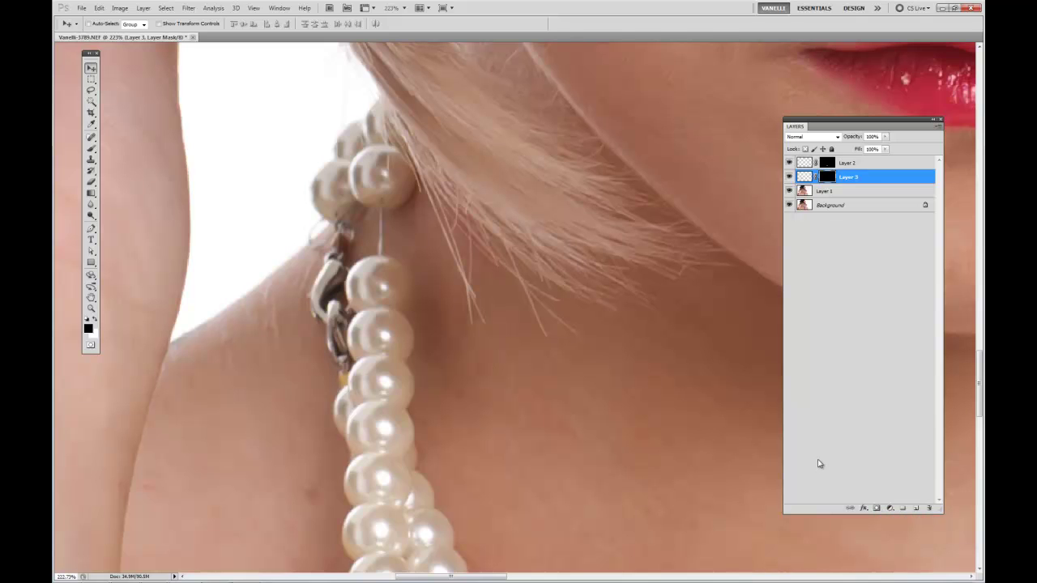
click(90, 148)
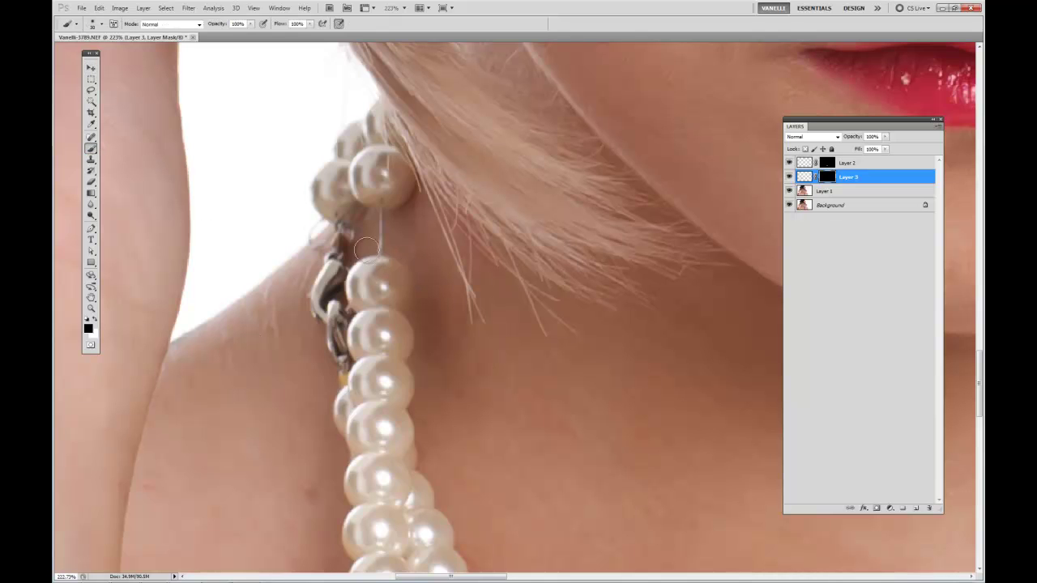
click(94, 321)
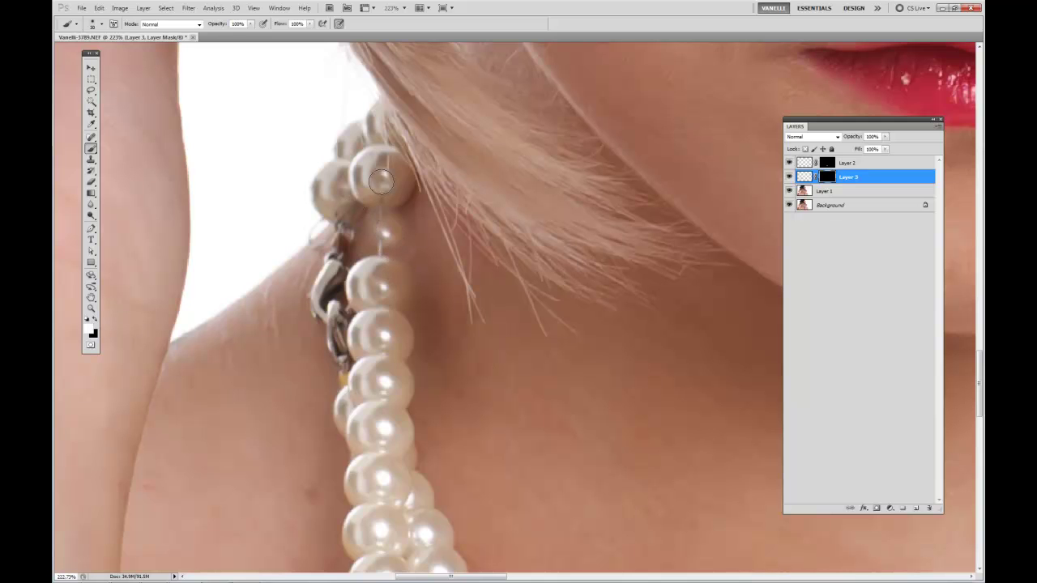
mouse_move(377, 225)
mouse_down()
mouse_move(387, 227)
mouse_move(379, 214)
mouse_move(392, 220)
mouse_move(389, 209)
mouse_up()
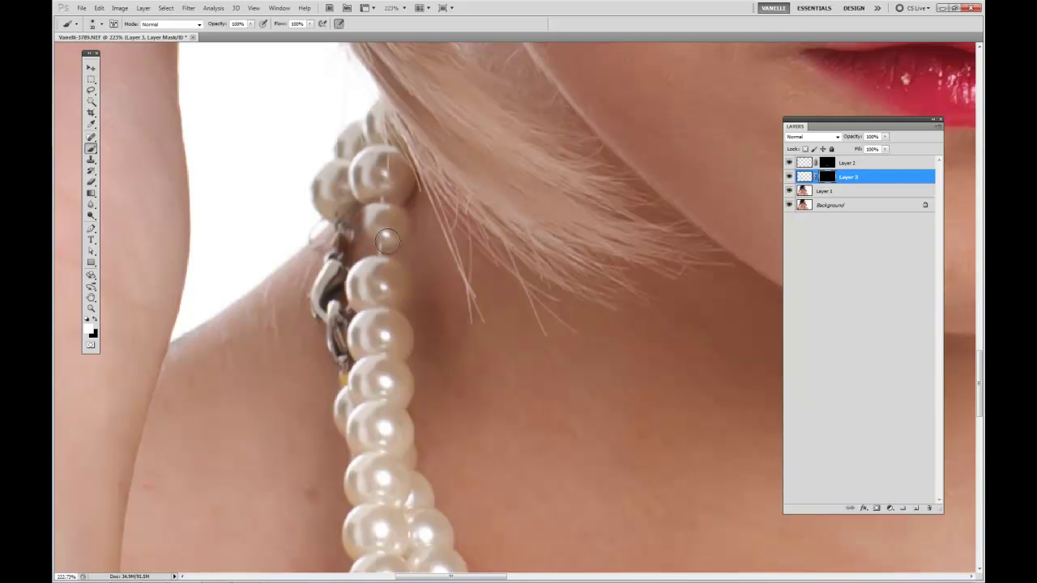
mouse_move(371, 241)
mouse_down()
mouse_move(362, 227)
mouse_move(359, 243)
mouse_move(382, 241)
mouse_move(366, 228)
mouse_move(376, 192)
mouse_move(384, 234)
mouse_up()
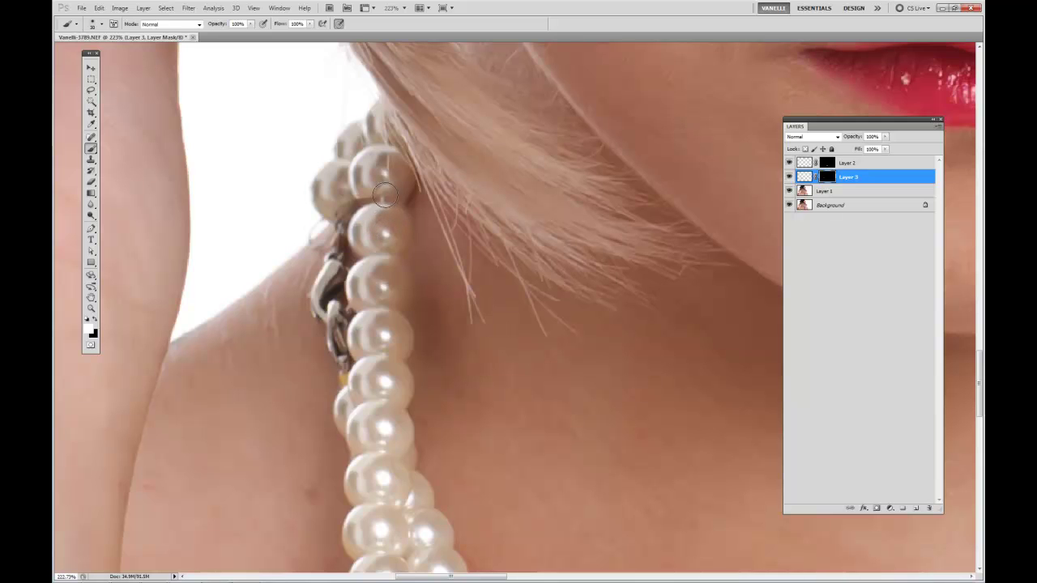
Step: Refine the Layer 3 mask with black around the revealed pearl to restore the original pearl above and the area beside the clasp
key(x)
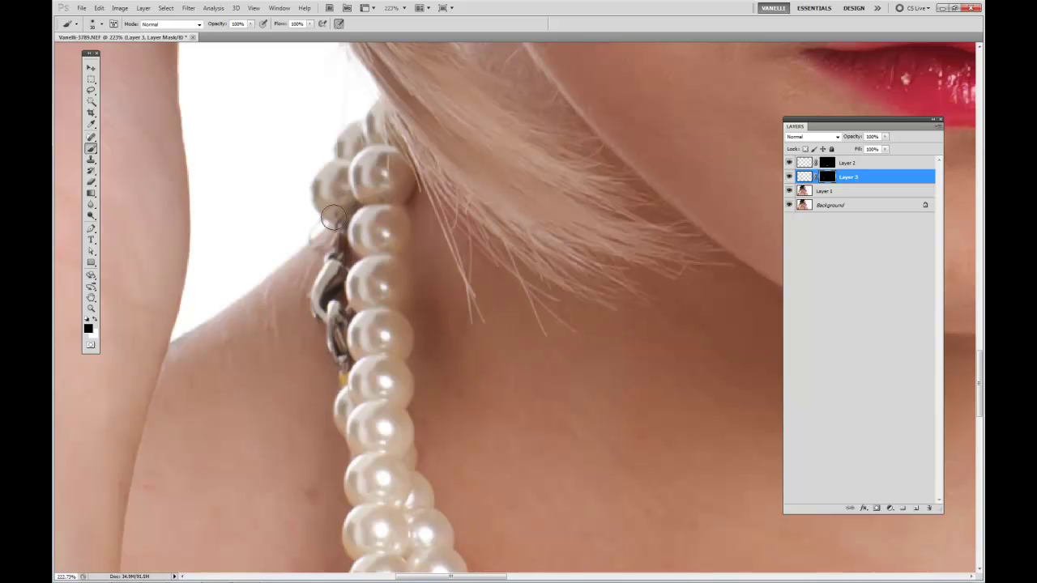
key(ctrl+i)
key(ctrl+i)
key(x)
key(x)
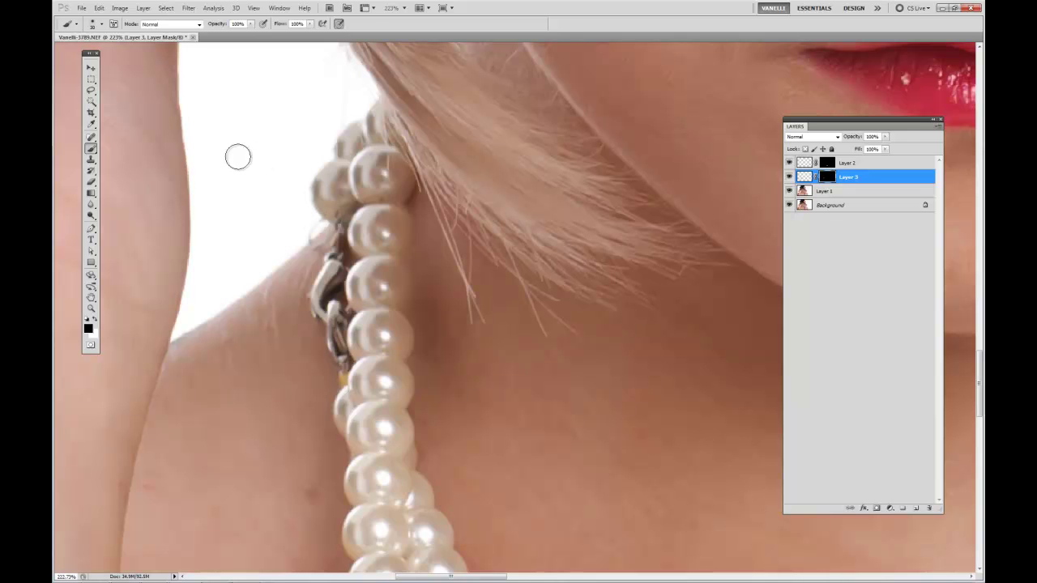
Step: Compare the whole portrait with and without both necklace repairs by hiding and showing Layer 3 and Layer 2
click(90, 68)
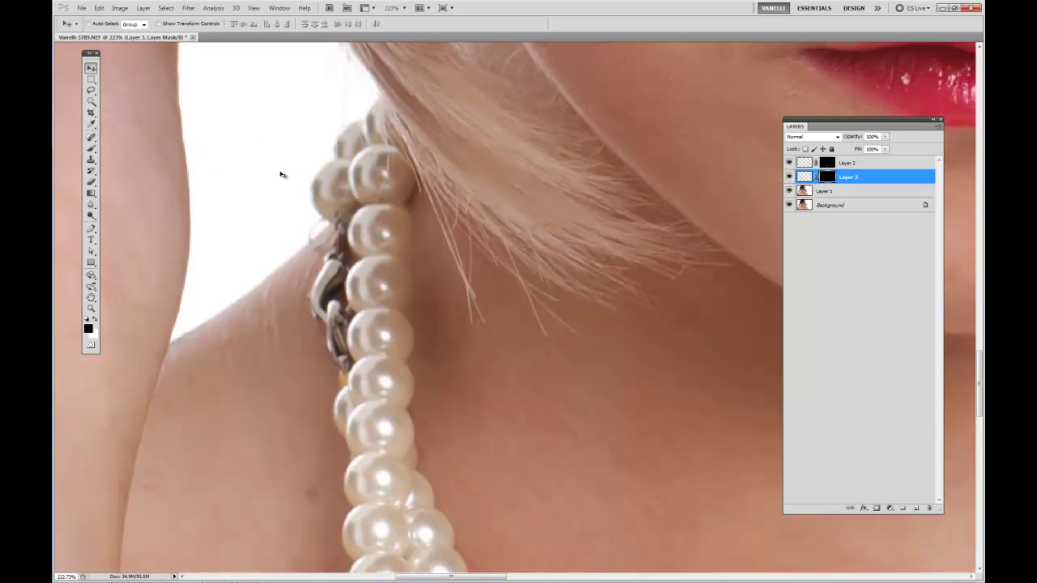
key(ctrl+0)
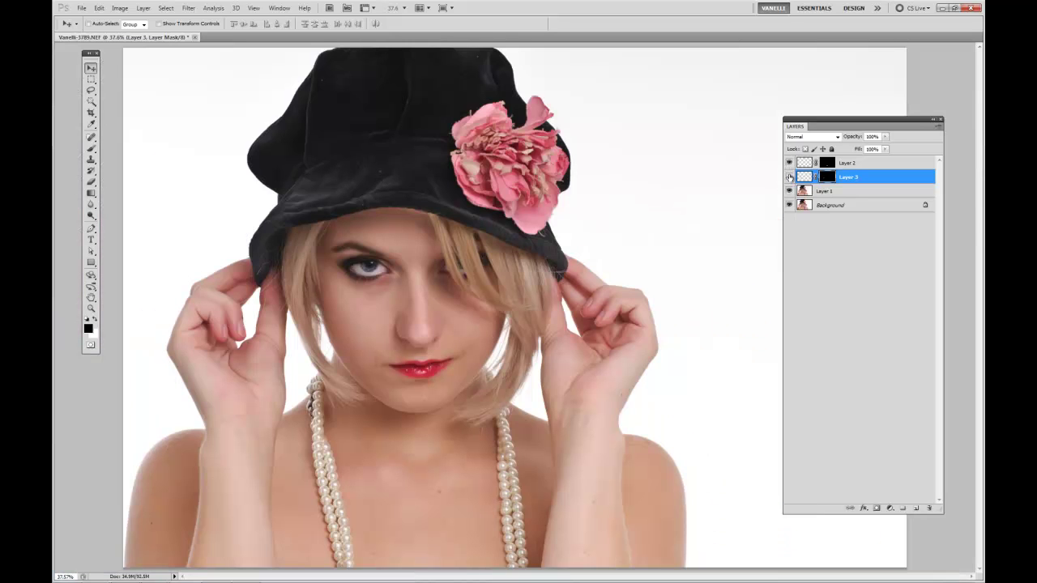
click(789, 176)
click(789, 163)
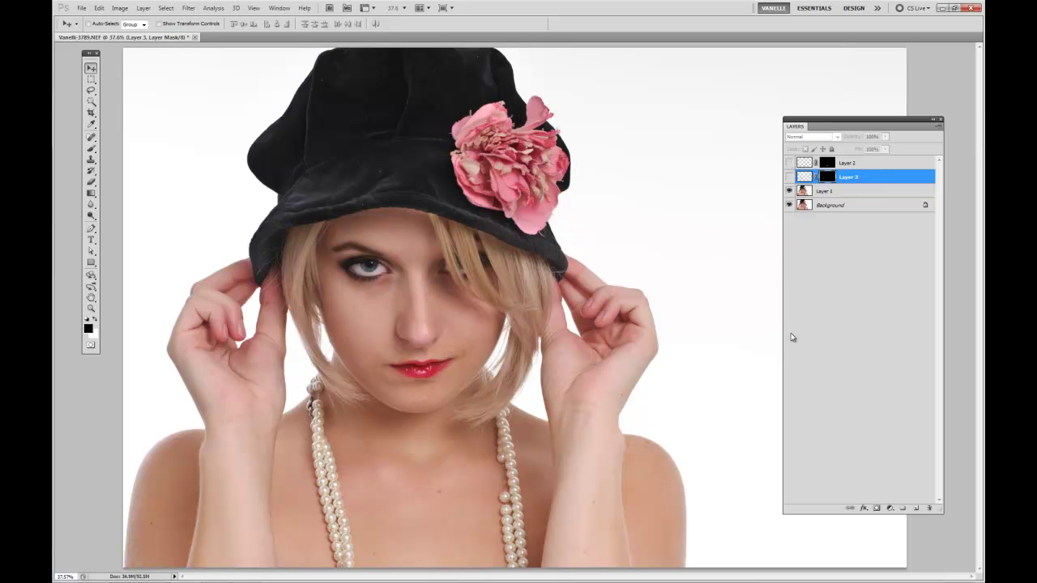
click(789, 178)
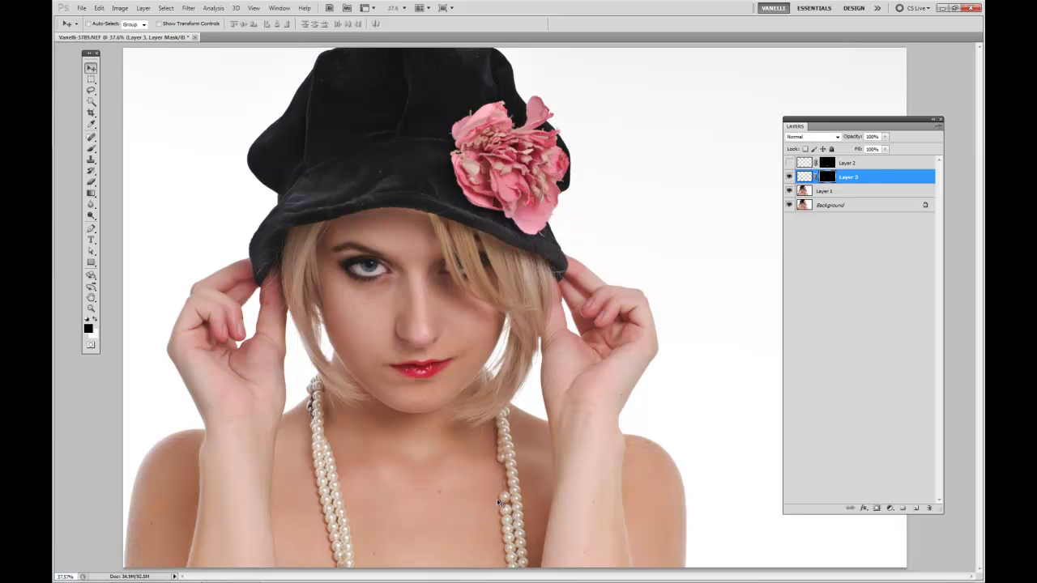
click(789, 166)
scroll(679, 431, down, 4)
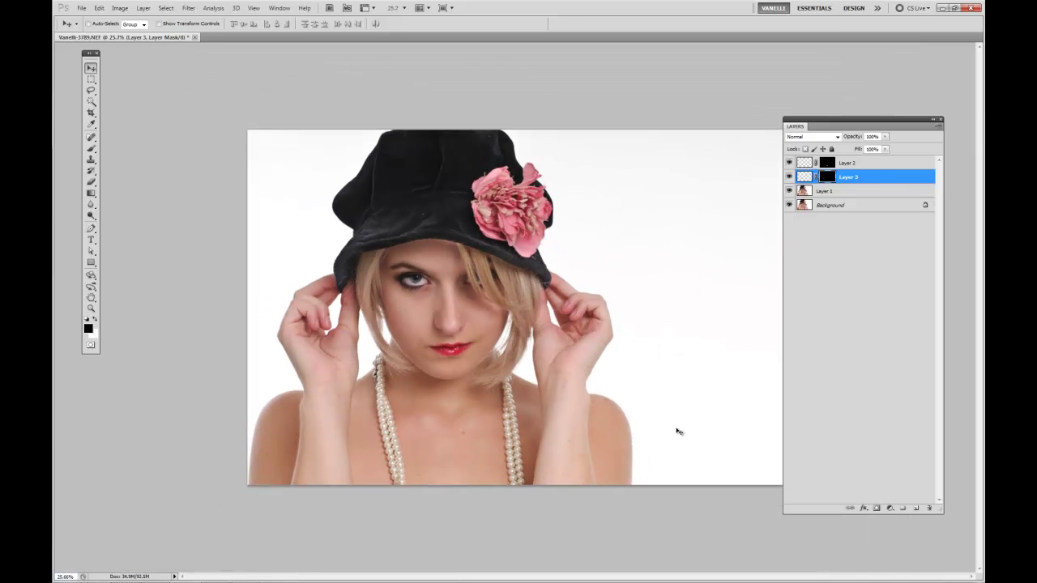